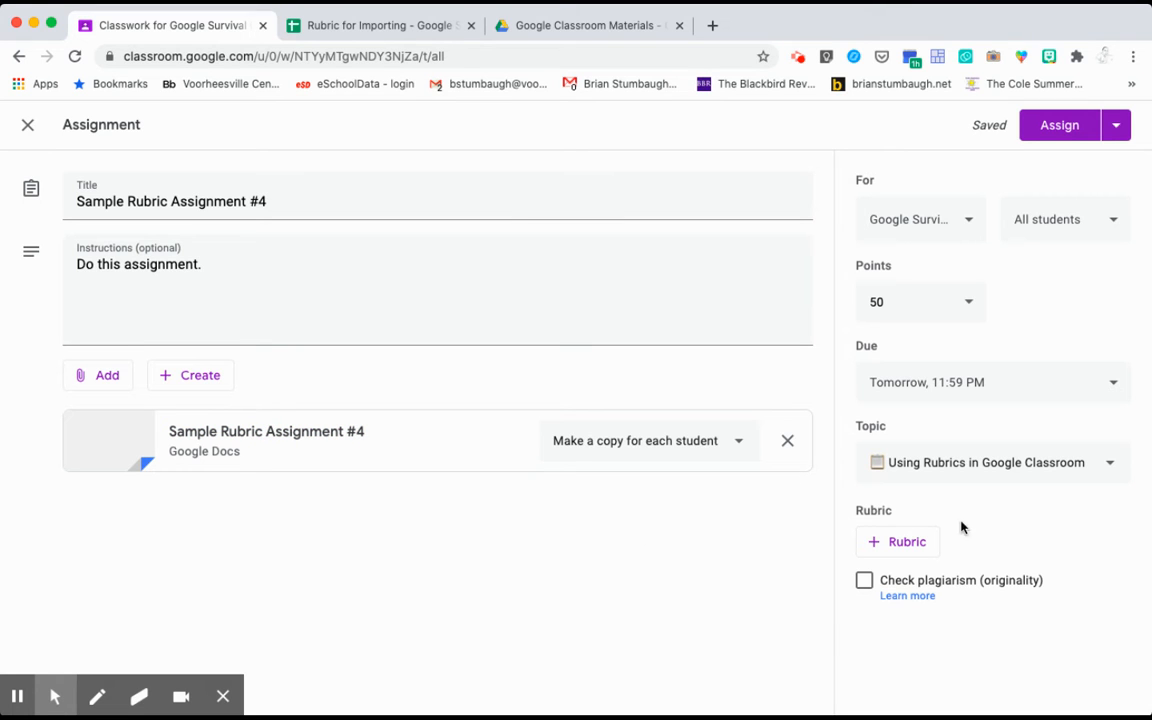
# Start a rubric via Import from Sheets to bring up the Google Drive spreadsheet picker
pyautogui.click(905, 543)
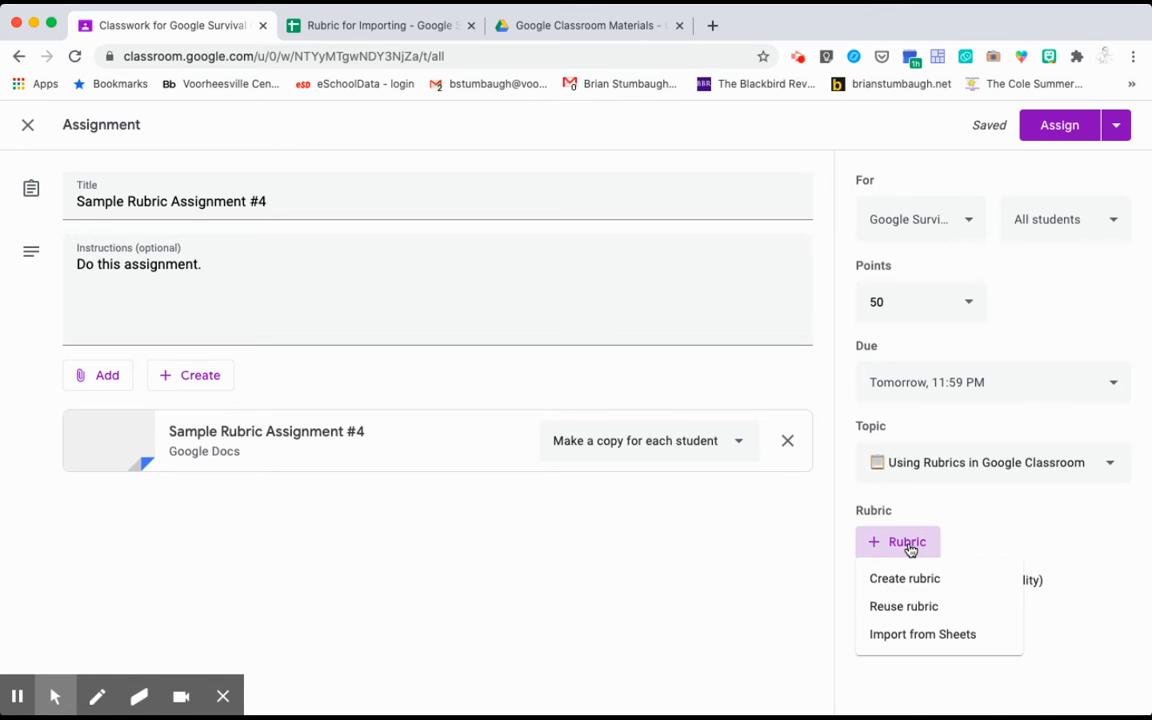
pyautogui.click(908, 636)
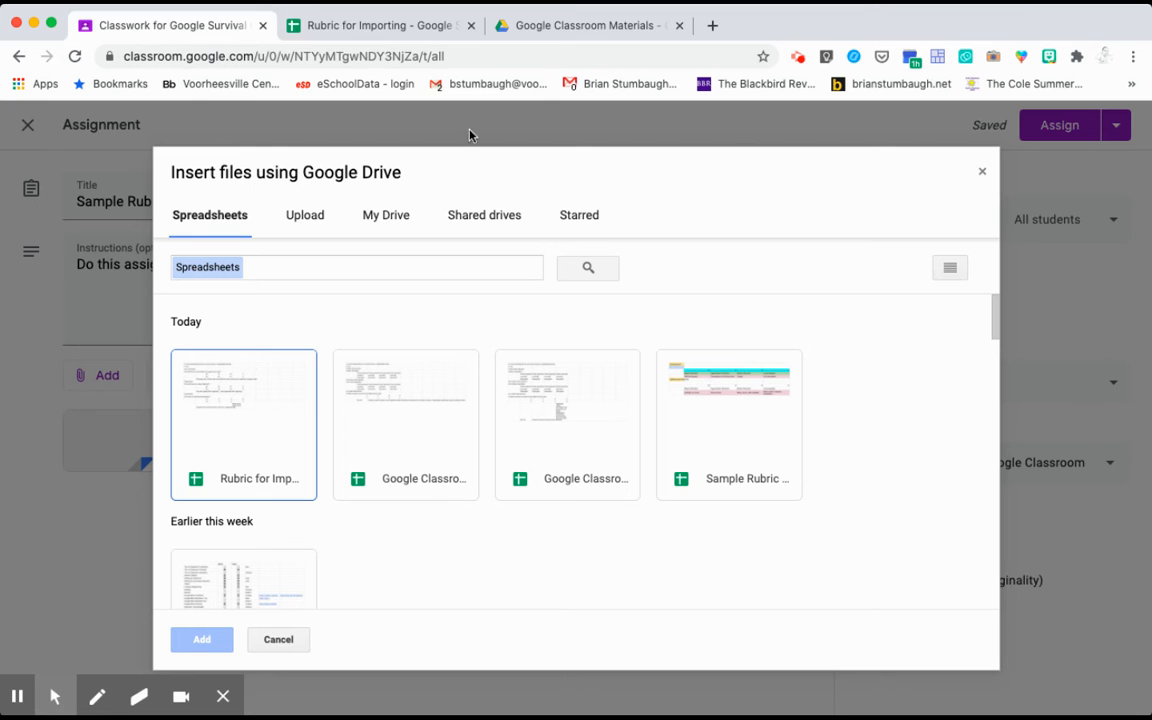
# Switch to the 'Rubric for Importing' spreadsheet tab in Google Sheets
pyautogui.click(388, 28)
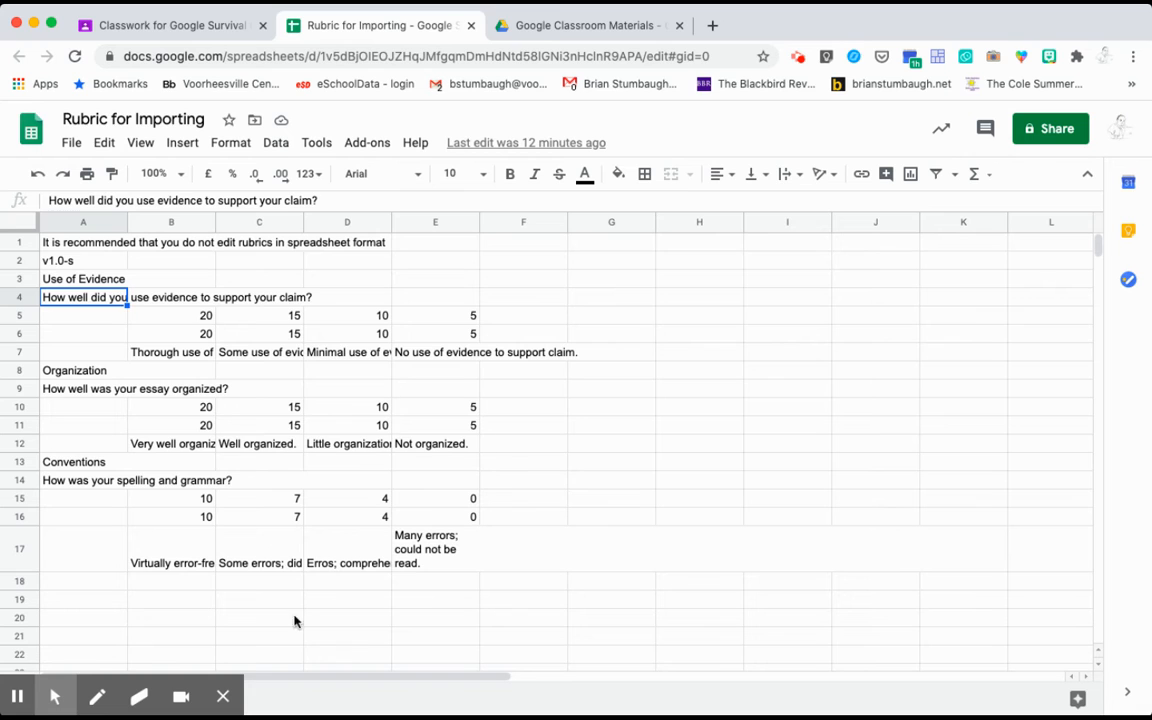
pyautogui.click(102, 243)
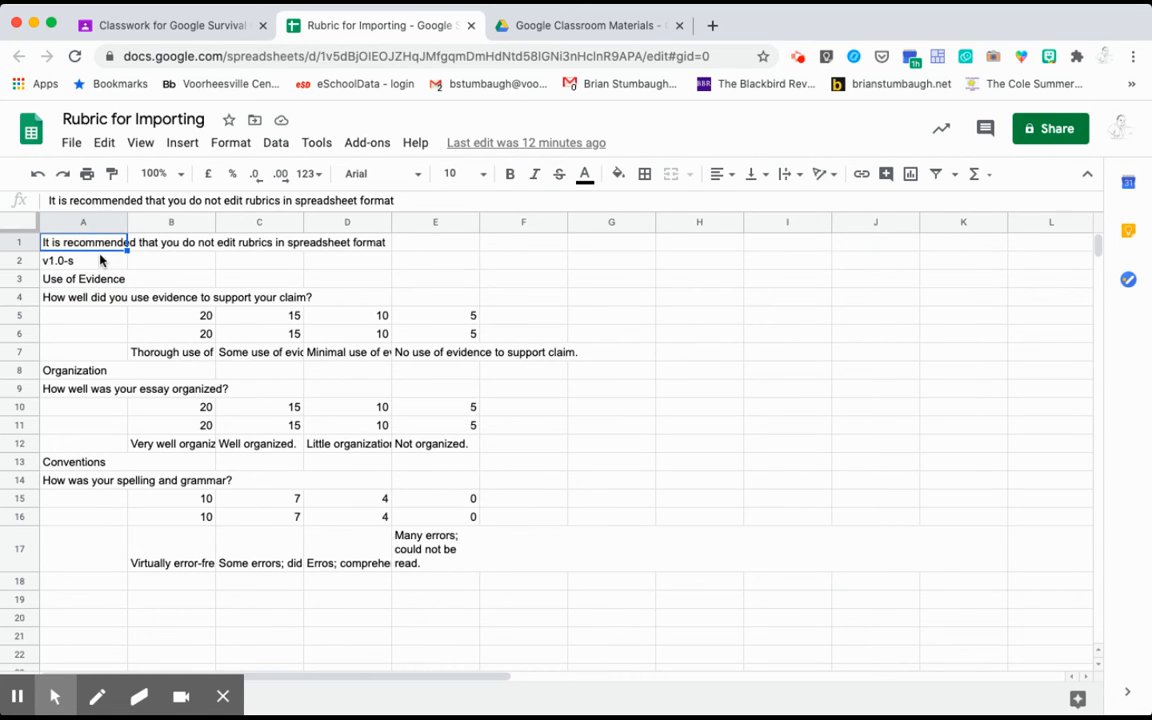
pyautogui.click(99, 259)
pyautogui.click(699, 370)
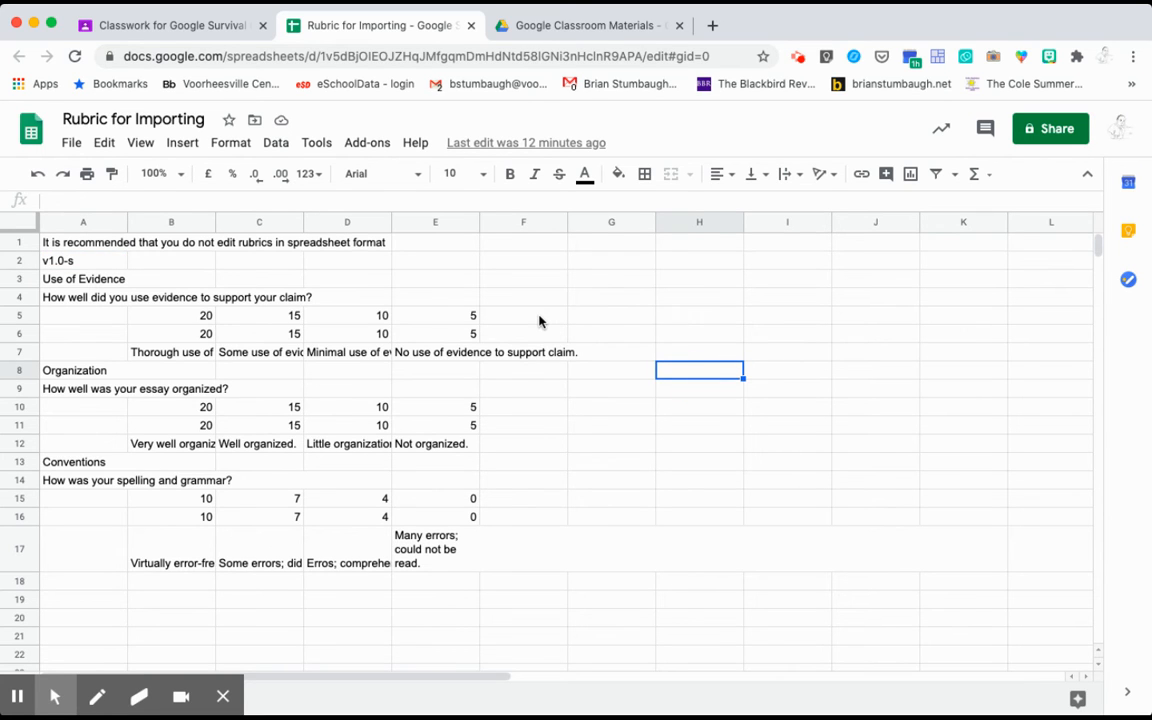
pyautogui.click(92, 279)
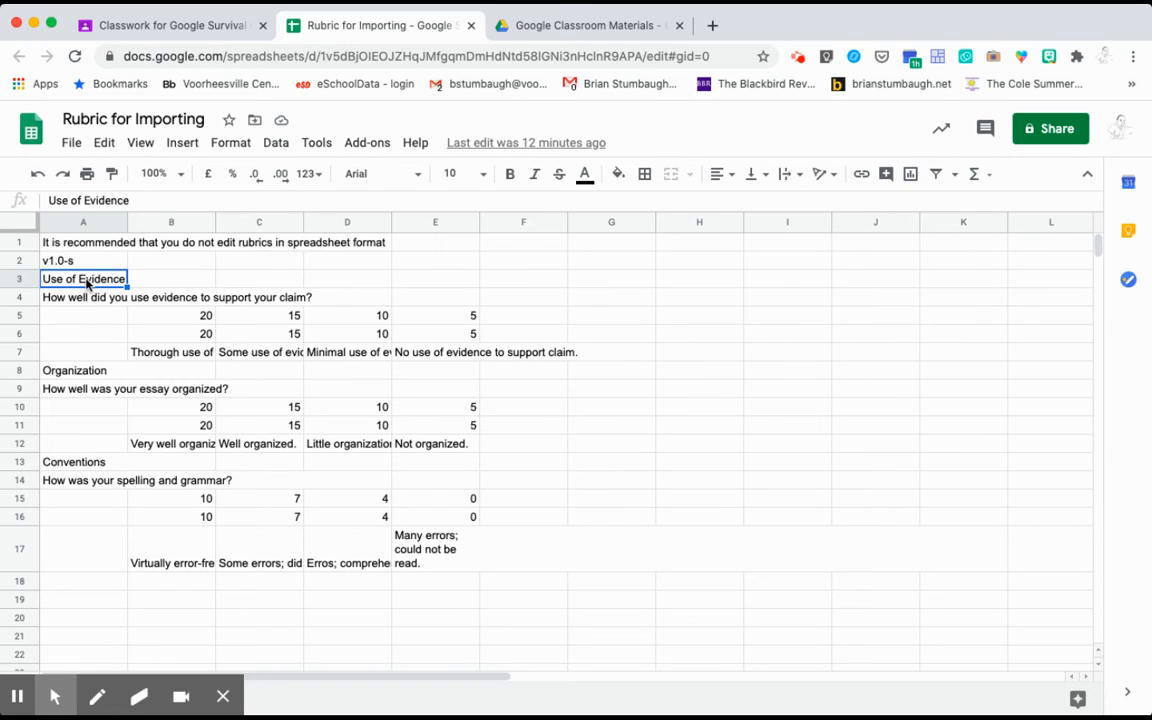
pyautogui.click(88, 299)
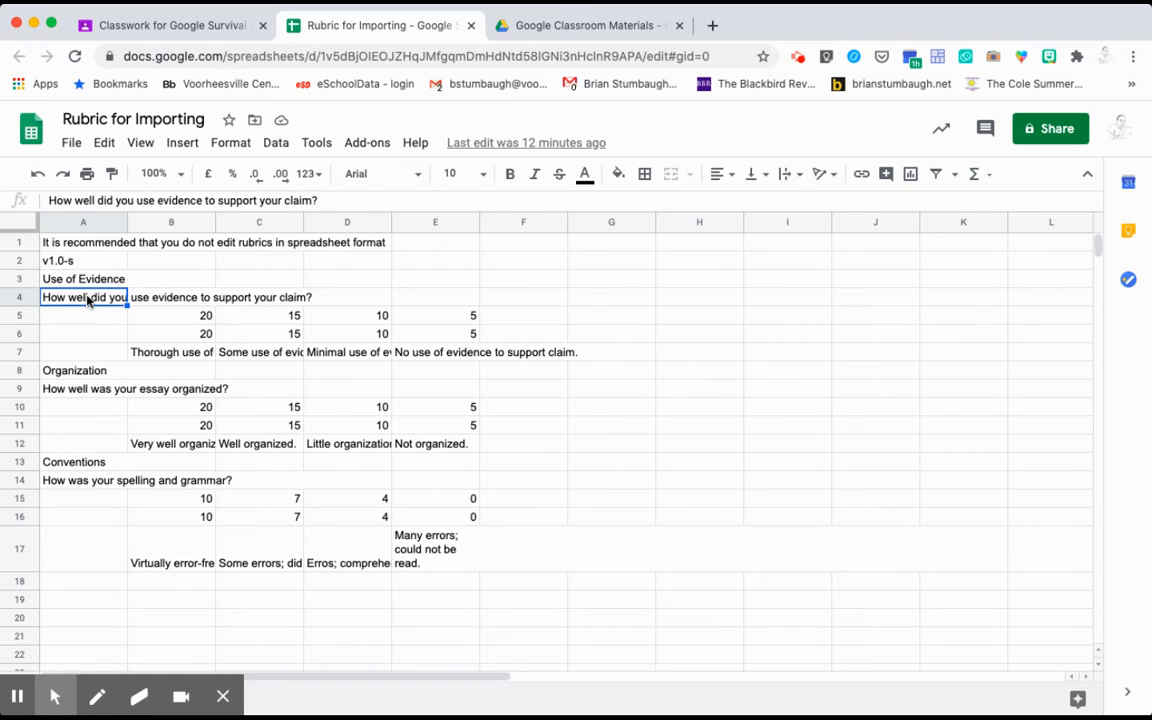
pyautogui.click(165, 316)
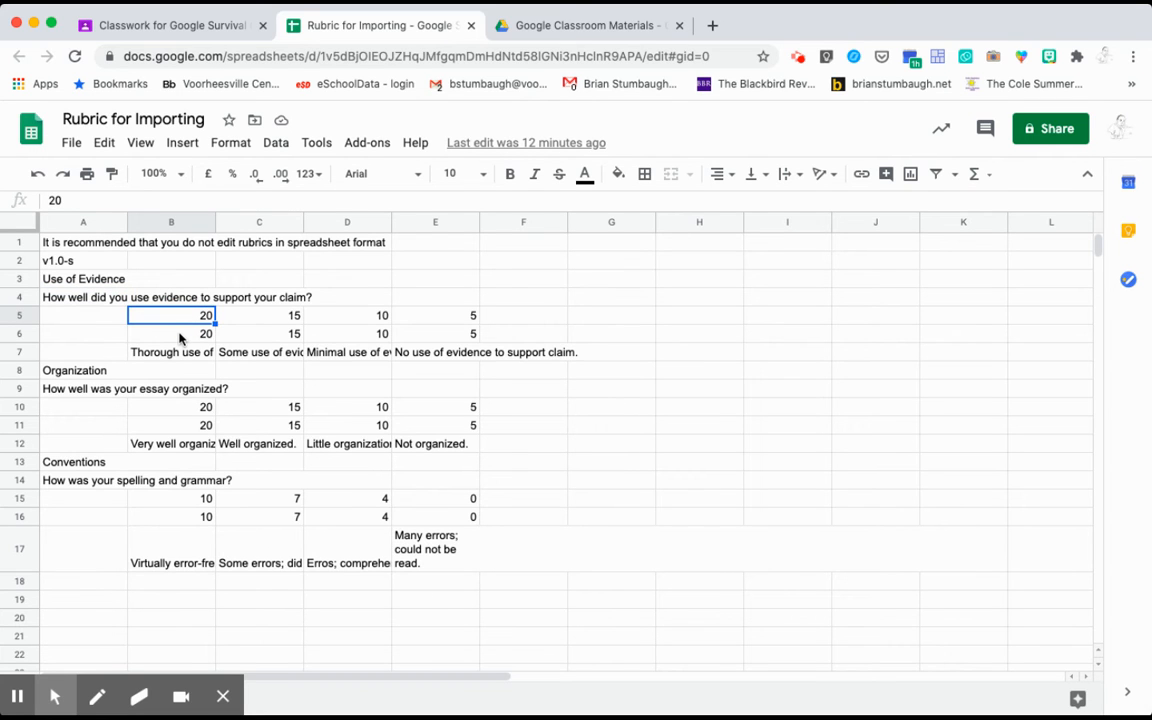
pyautogui.click(180, 338)
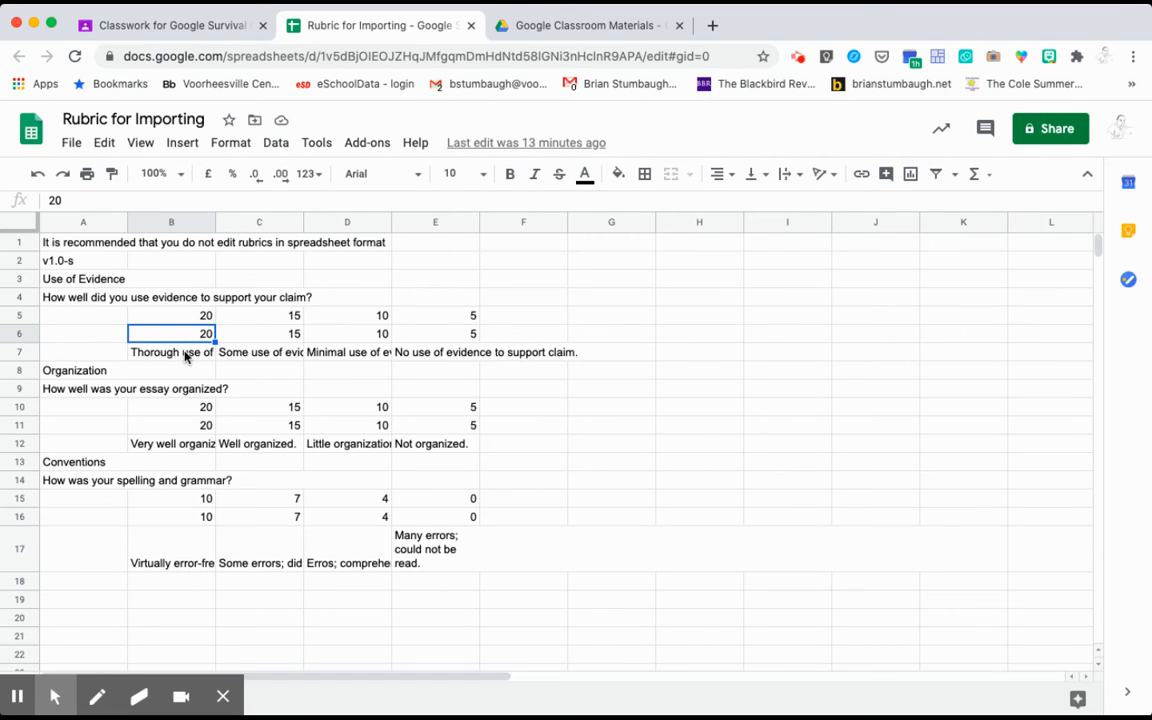
# Enter 'Above expectation' in cell B6 in place of 20
pyautogui.write('Abo')
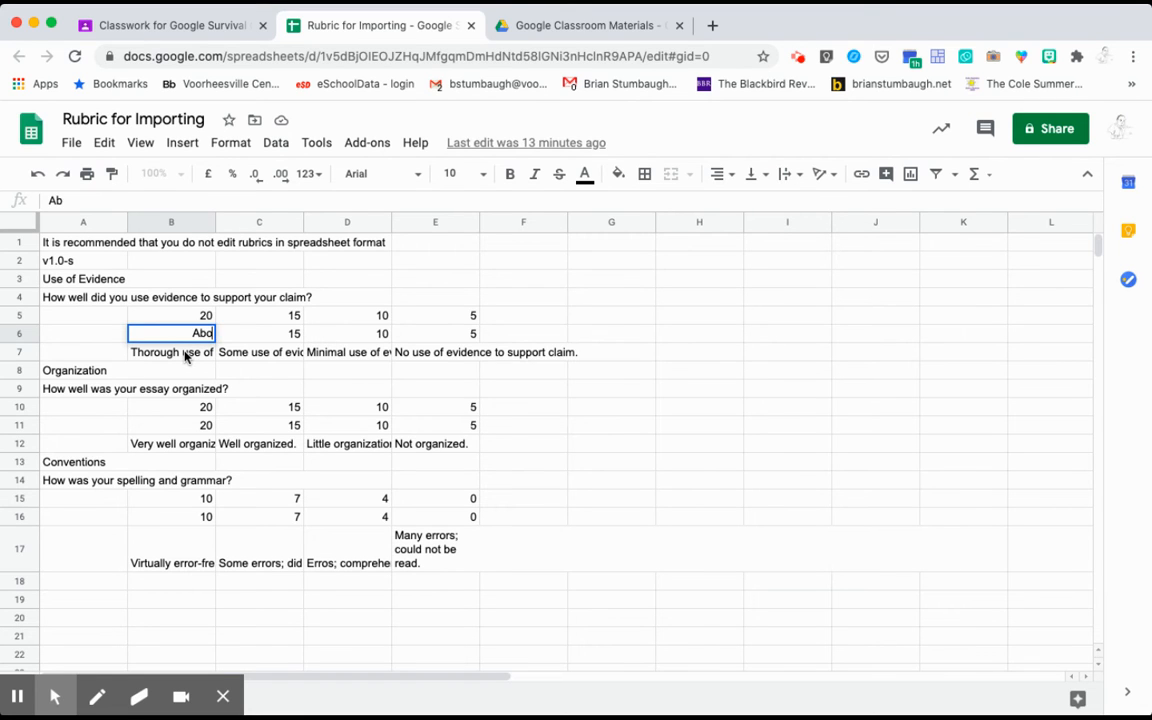
pyautogui.write('ve expect')
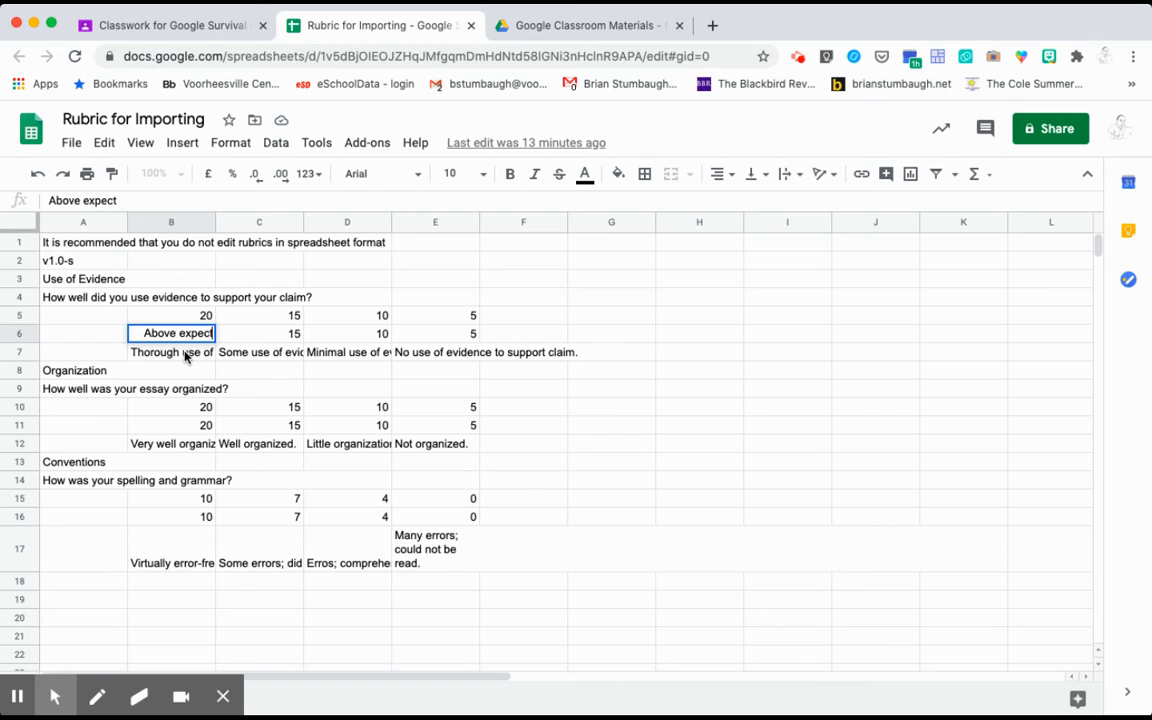
pyautogui.write('ation.')
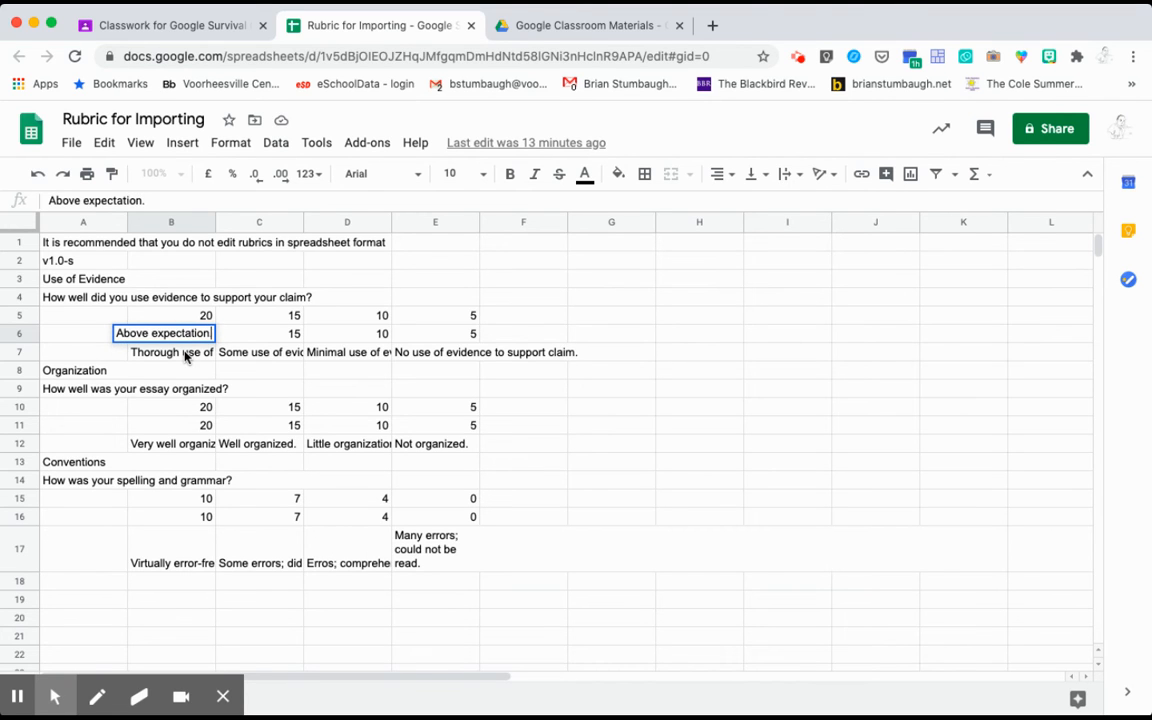
pyautogui.click(185, 354)
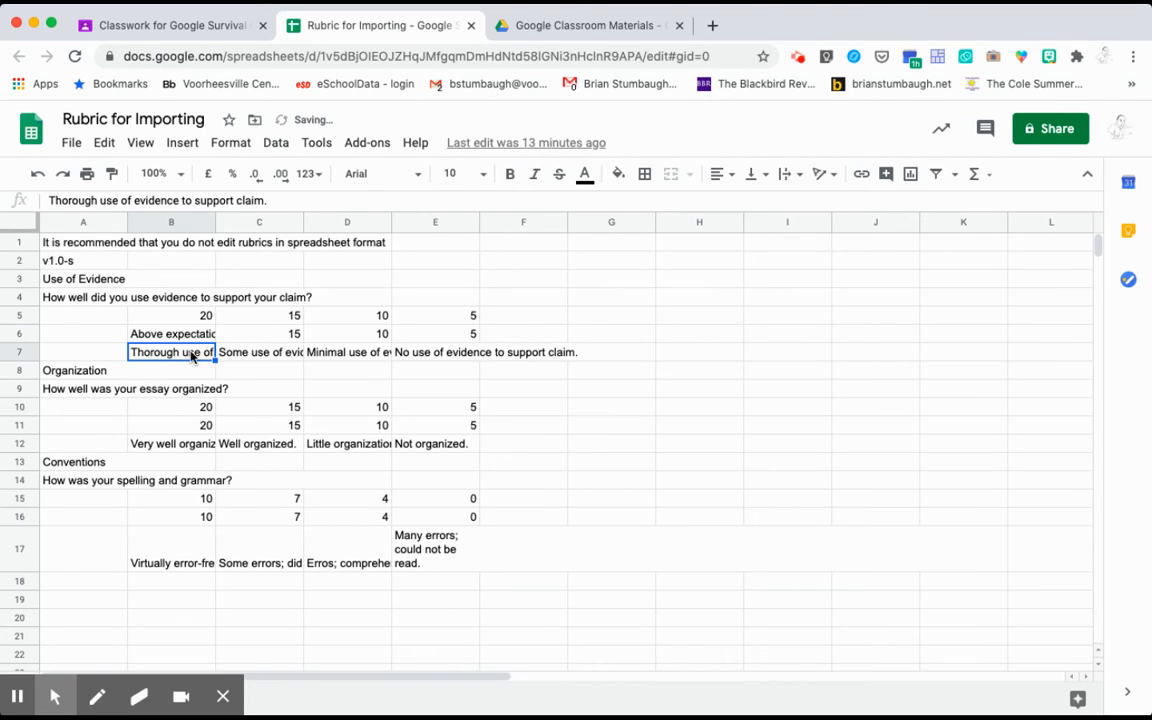
pyautogui.click(186, 337)
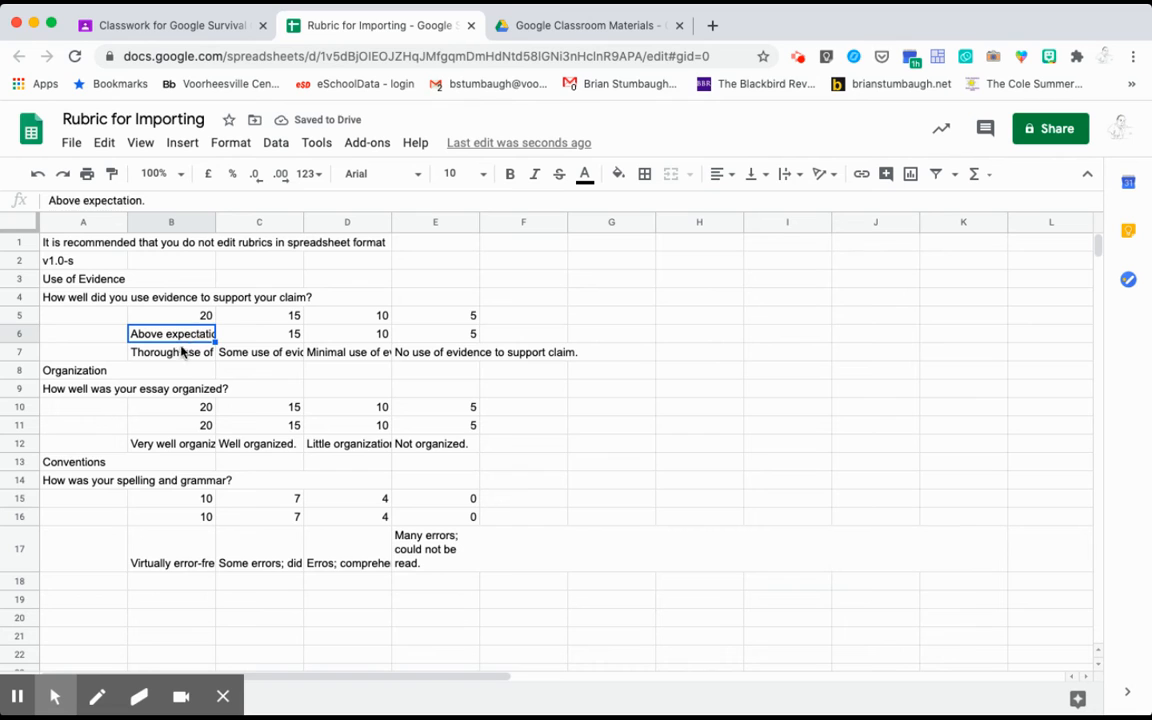
pyautogui.click(181, 355)
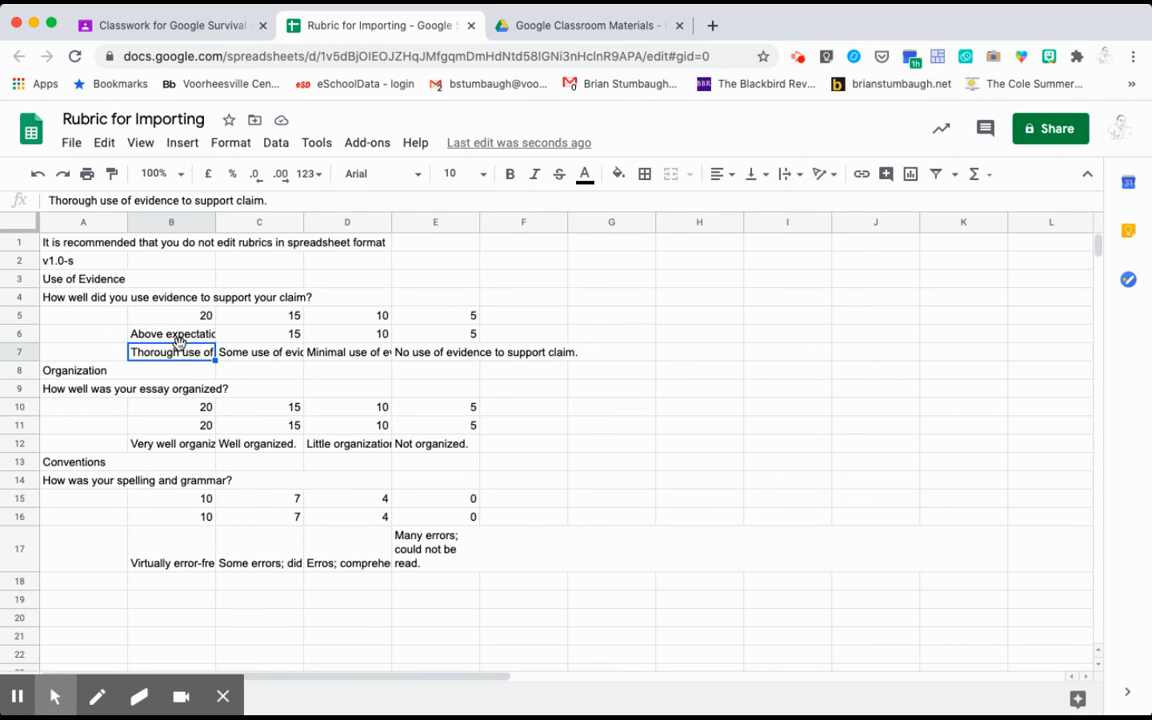
# Review the level descriptions in C7–E7 and the Organization and Conventions criteria
pyautogui.click(244, 360)
pyautogui.click(340, 358)
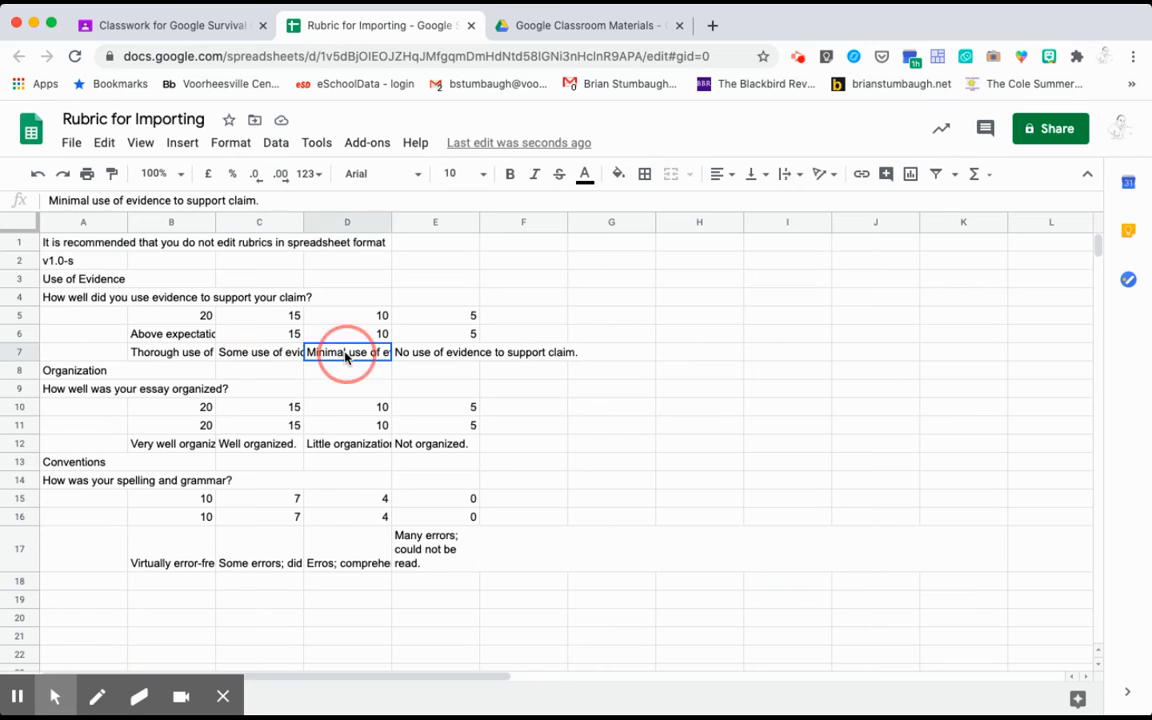
pyautogui.click(422, 360)
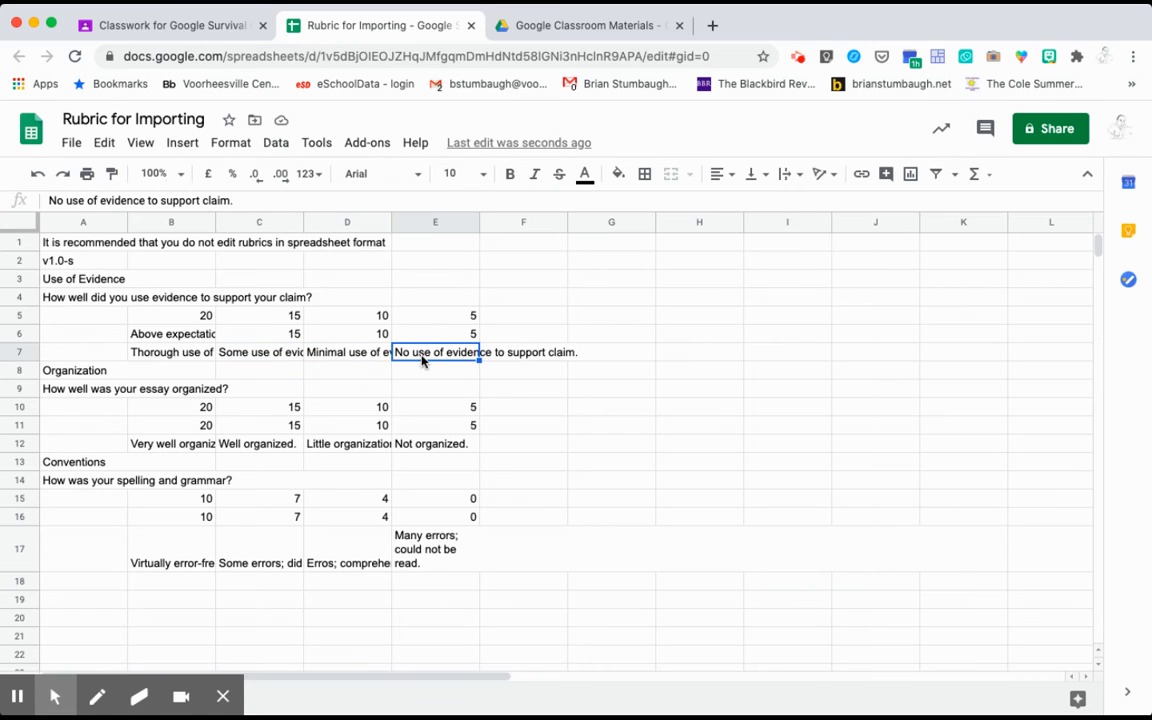
pyautogui.click(98, 372)
pyautogui.click(97, 463)
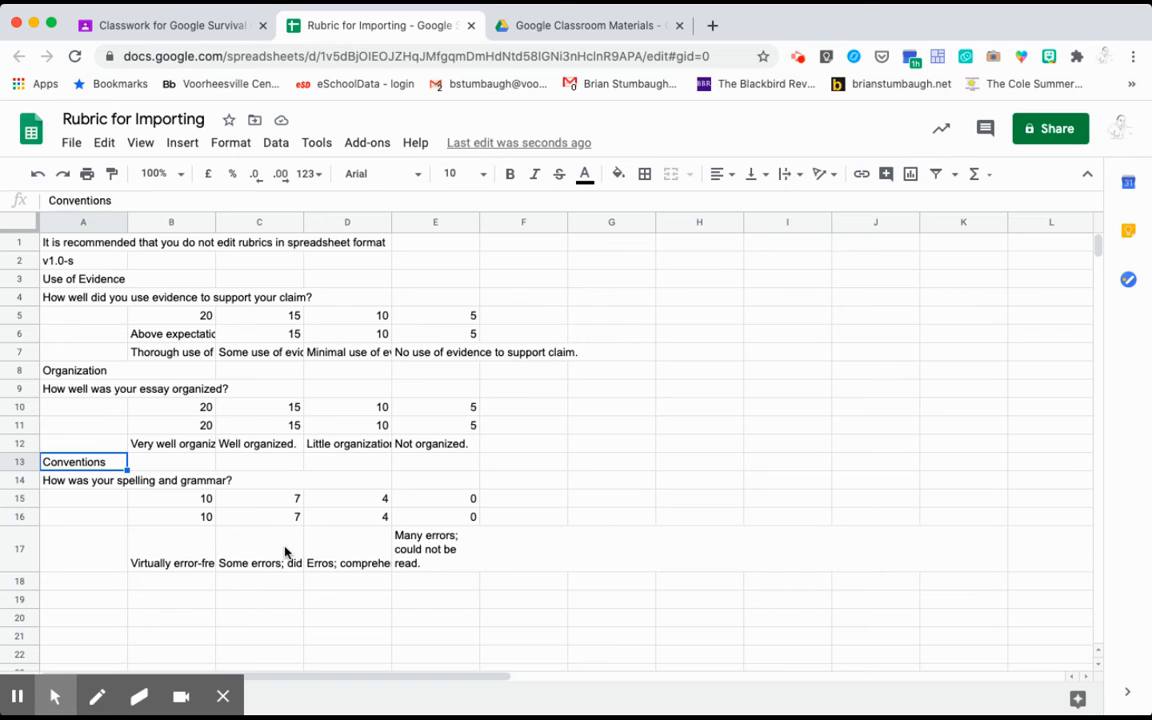
# Go back to the Classroom assignment's Drive file picker listing 'Rubric for Importing'
pyautogui.click(585, 28)
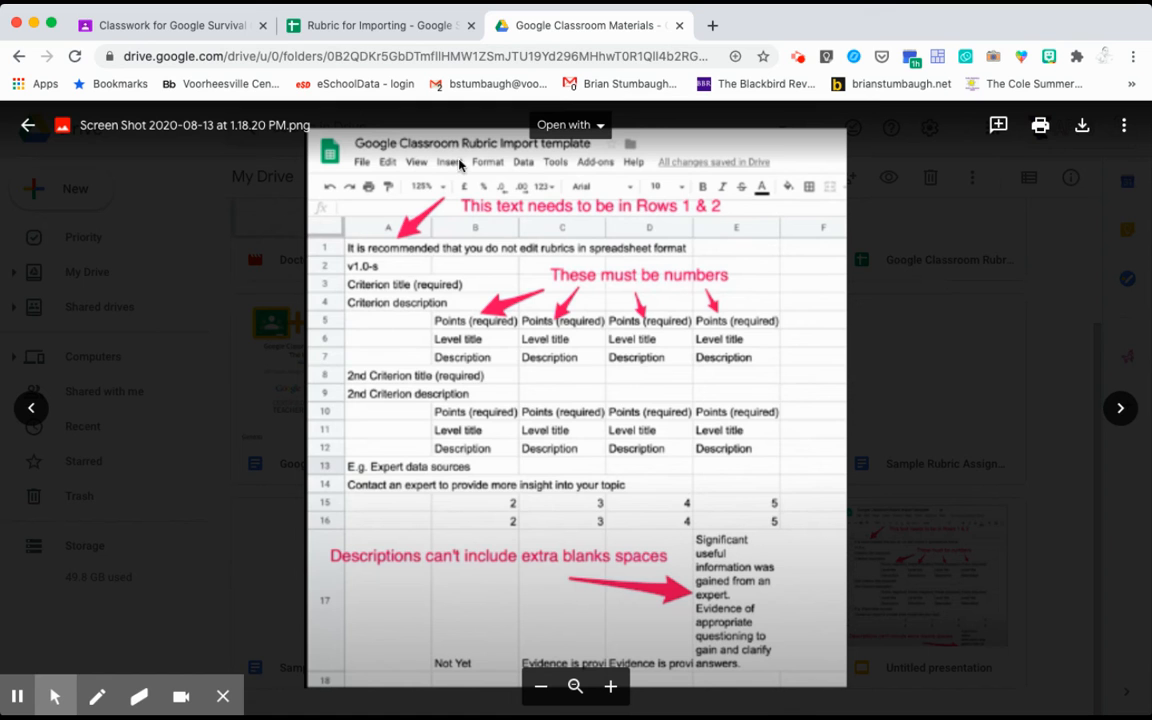
pyautogui.click(181, 27)
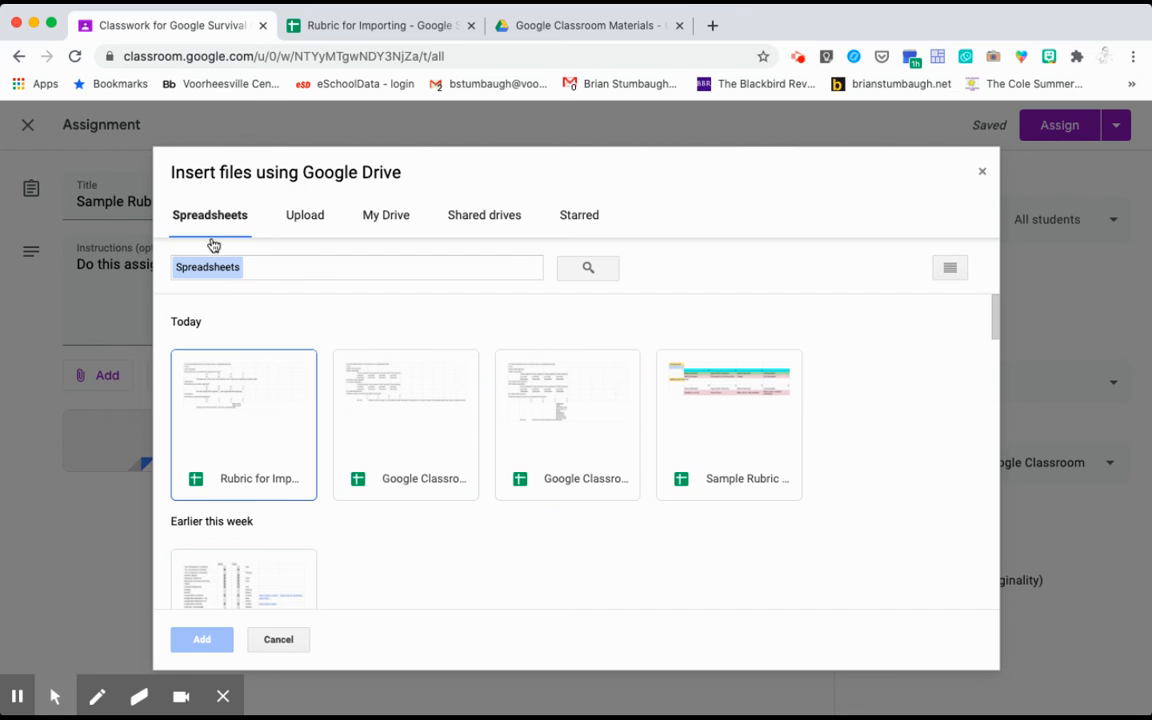
# Select the 'Rubric for Importing' spreadsheet and add it as the rubric
pyautogui.click(228, 398)
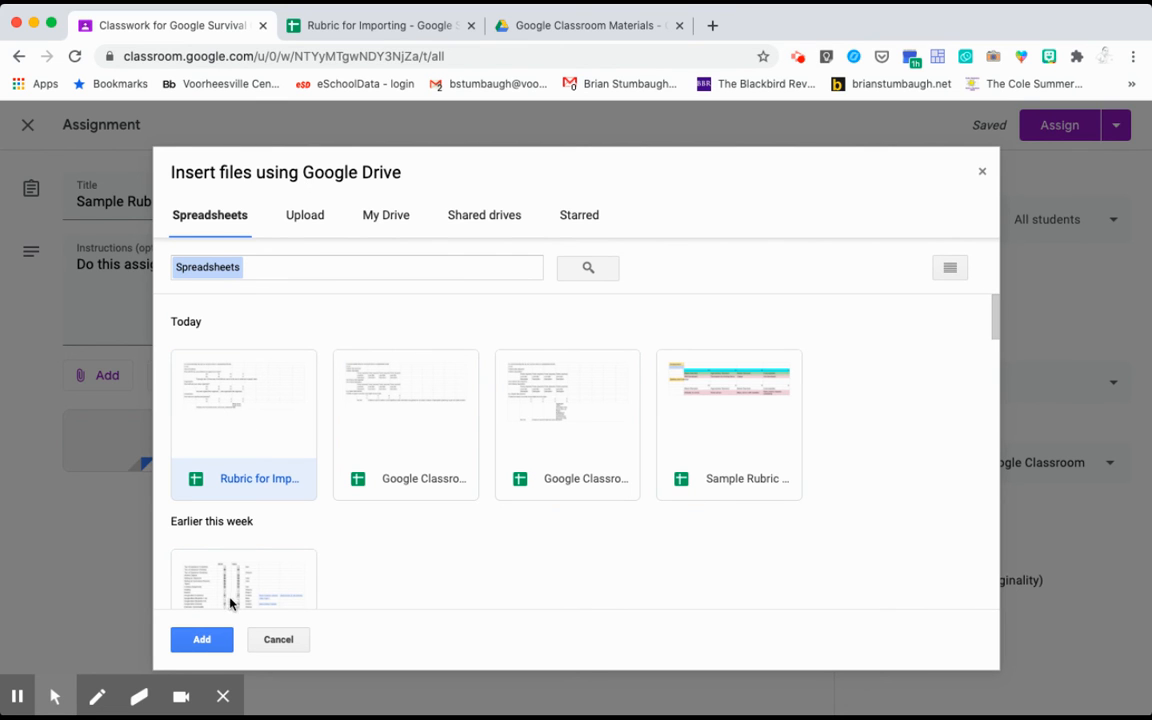
pyautogui.click(201, 640)
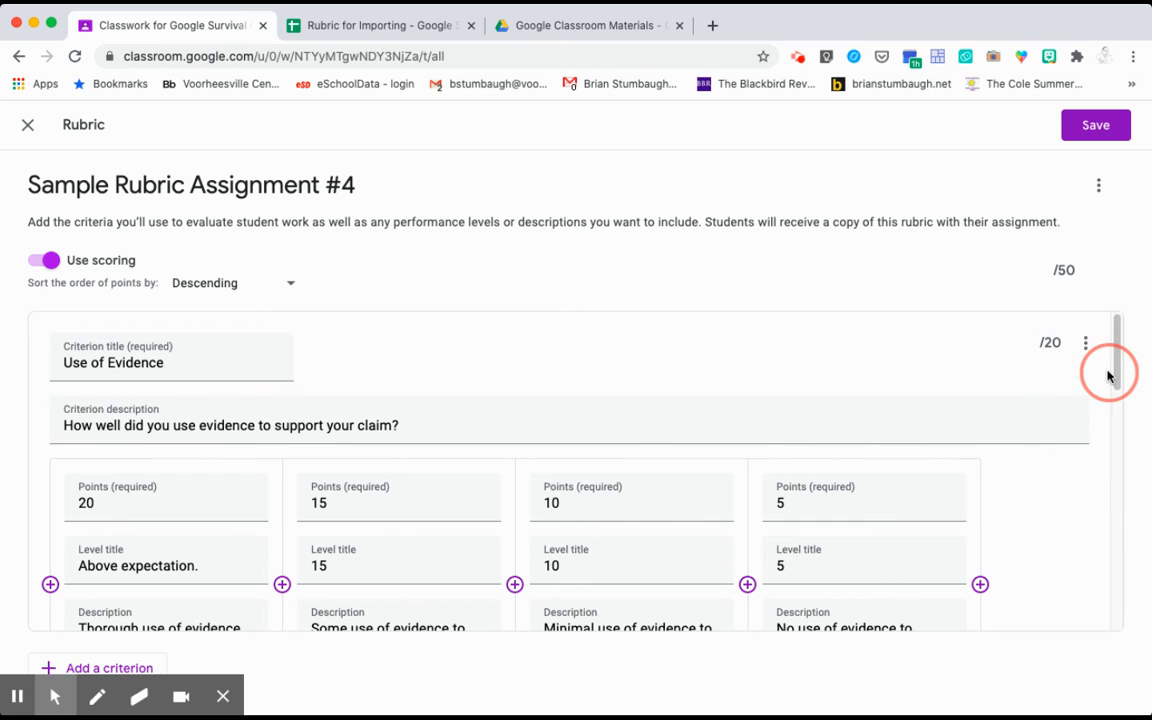
# Look through the rubric and Use of Evidence criterion option menus without changing anything
pyautogui.moveTo(1116, 368)
pyautogui.mouseDown()
pyautogui.moveTo(1105, 596)
pyautogui.moveTo(1113, 352)
pyautogui.mouseUp()
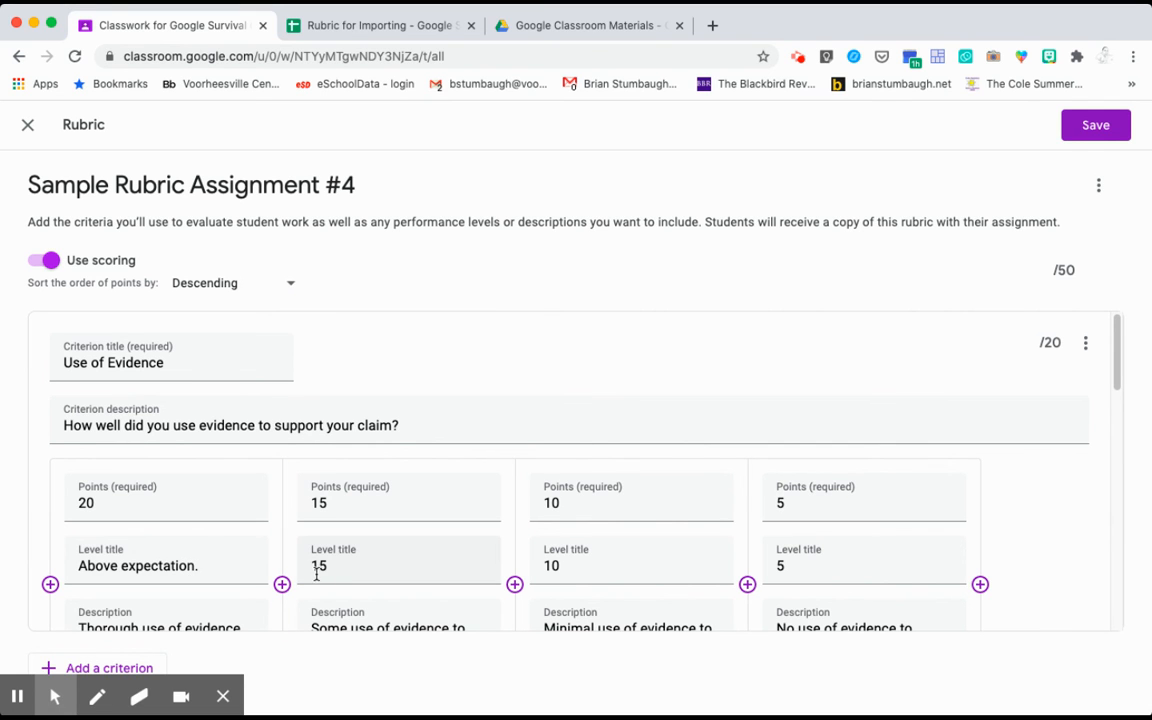
pyautogui.click(88, 566)
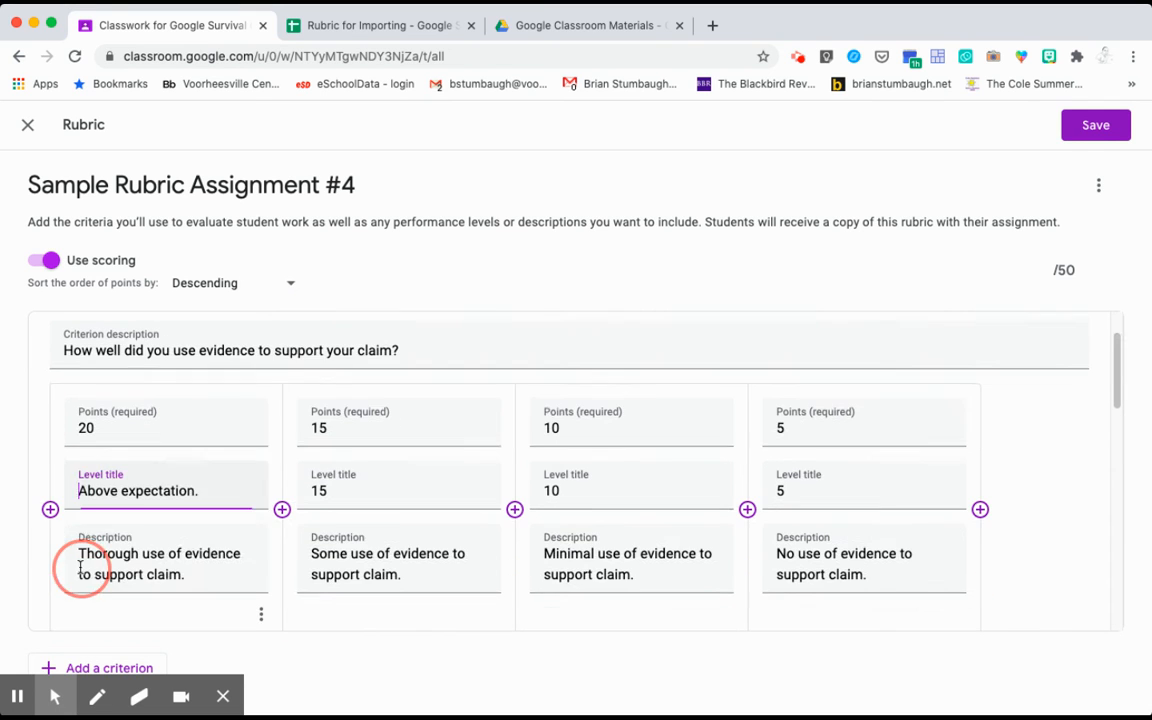
pyautogui.click(1100, 189)
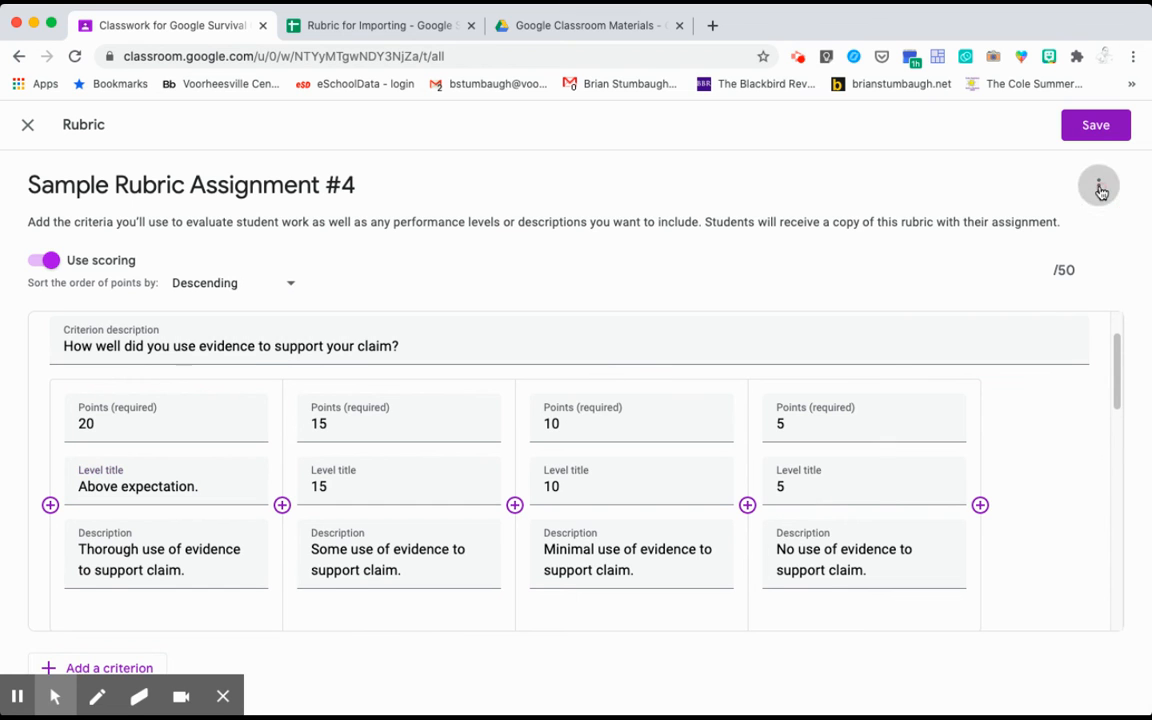
pyautogui.click(1093, 270)
pyautogui.moveTo(1116, 352); pyautogui.dragTo(1116, 320)
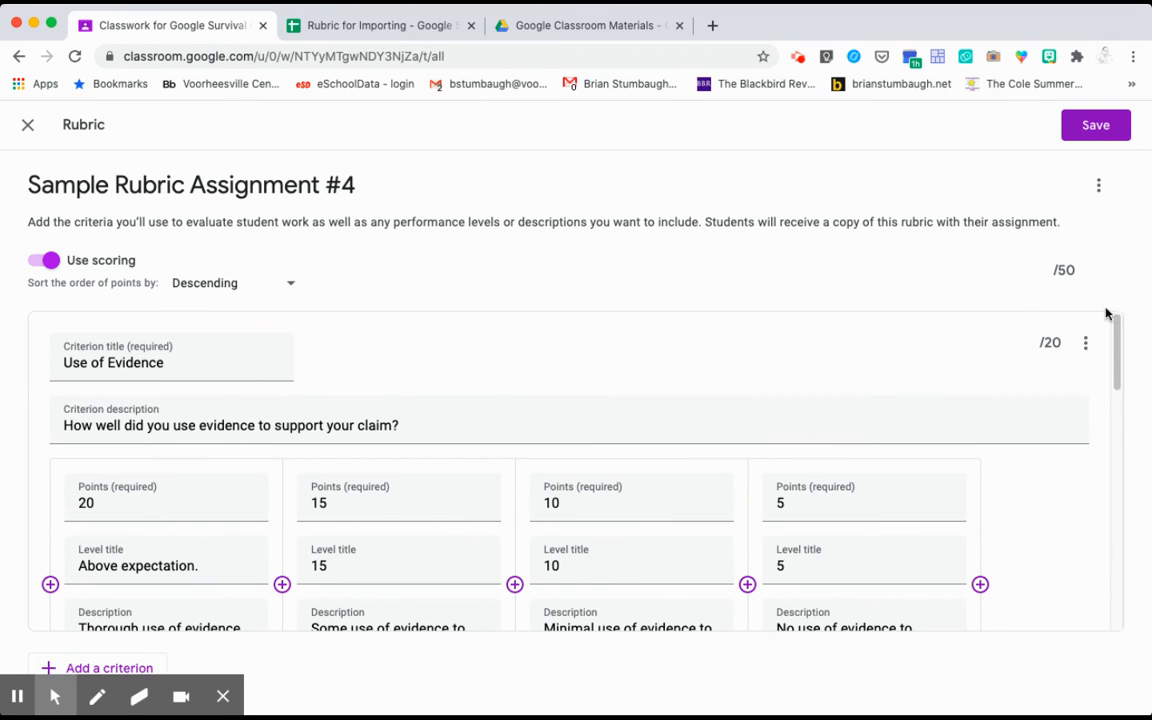
pyautogui.click(1085, 343)
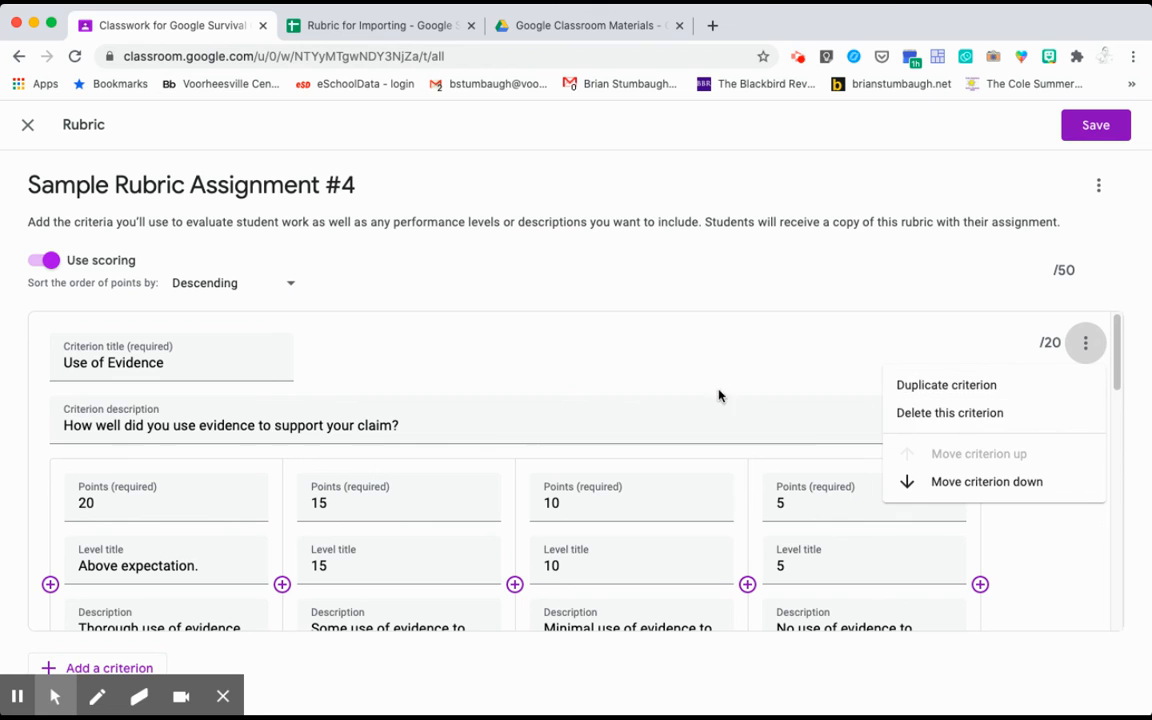
pyautogui.click(638, 340)
# Replace the level title 'Above expectation.' with '20' in Use of Evidence
pyautogui.click(136, 548)
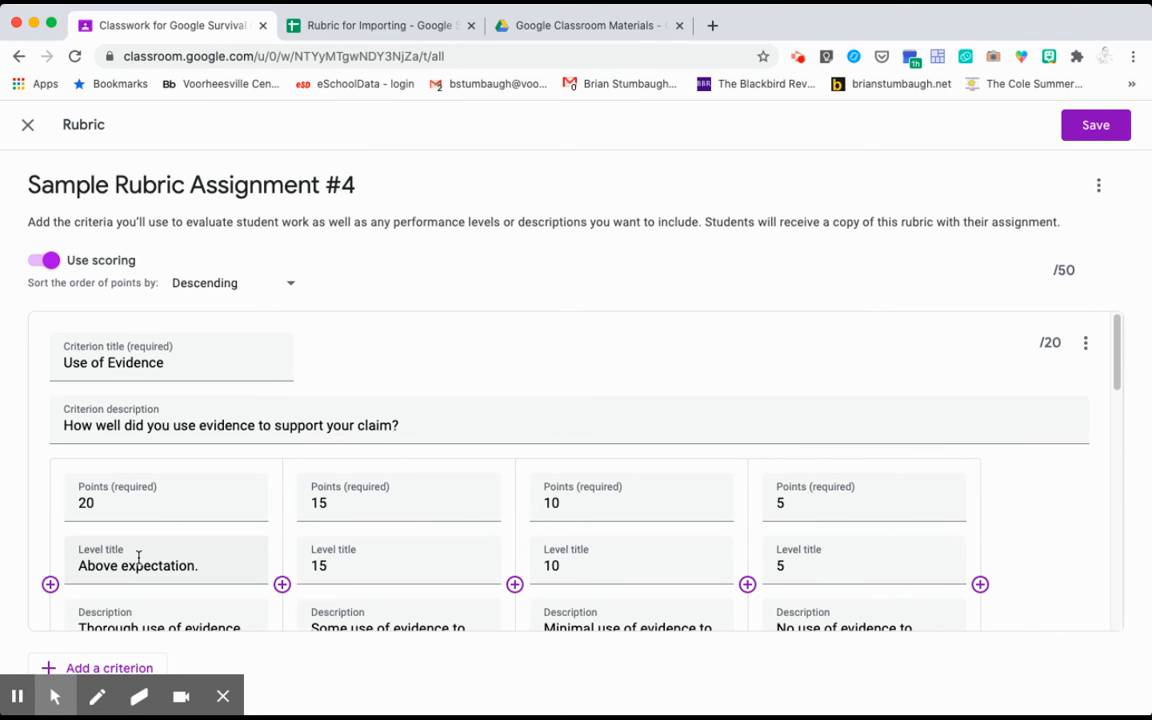
pyautogui.scroll(-1, 130, 550)
pyautogui.press('BackSpace')
pyautogui.press('BackSpace')
pyautogui.press('BackSpace')
pyautogui.press('BackSpace')
pyautogui.press('BackSpace')
pyautogui.press('BackSpace')
pyautogui.press('BackSpace')
pyautogui.press('BackSpace')
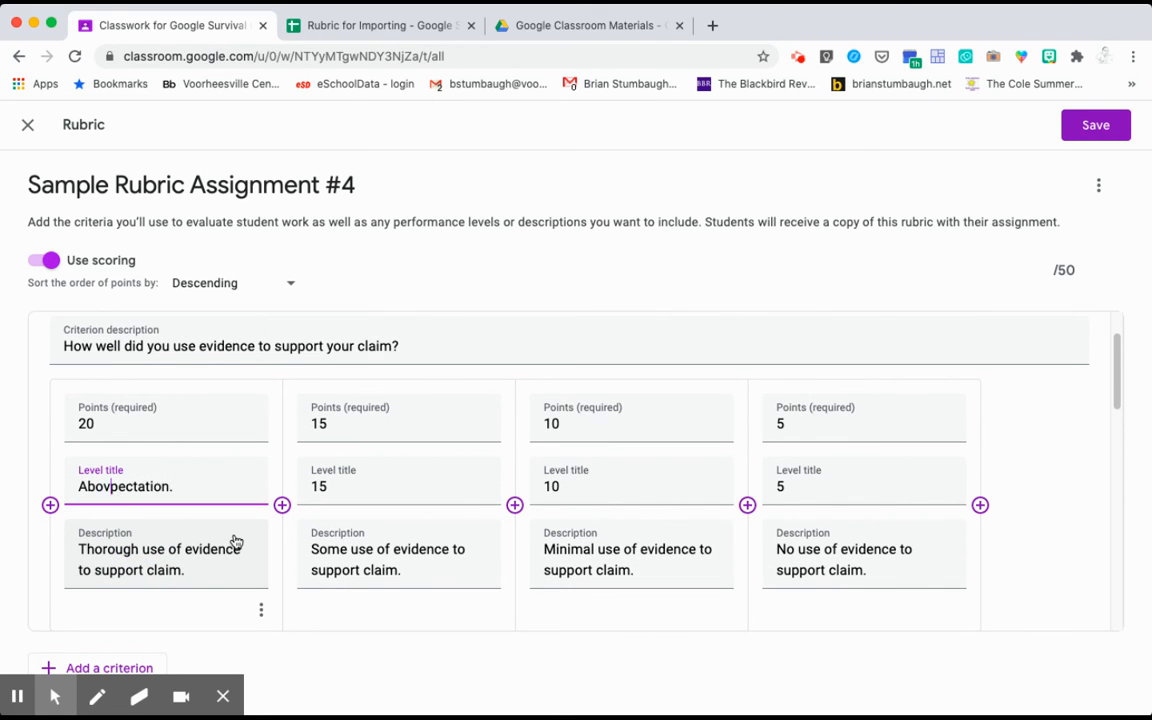
pyautogui.moveTo(175, 495); pyautogui.dragTo(70, 491)
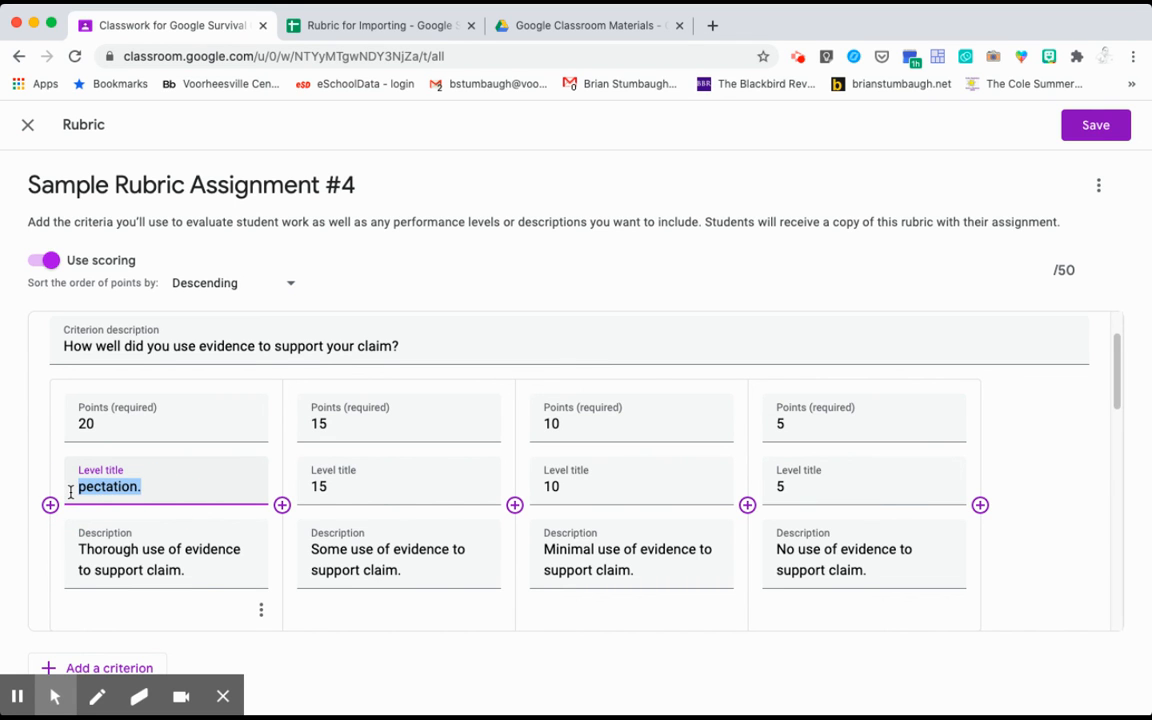
pyautogui.write('20')
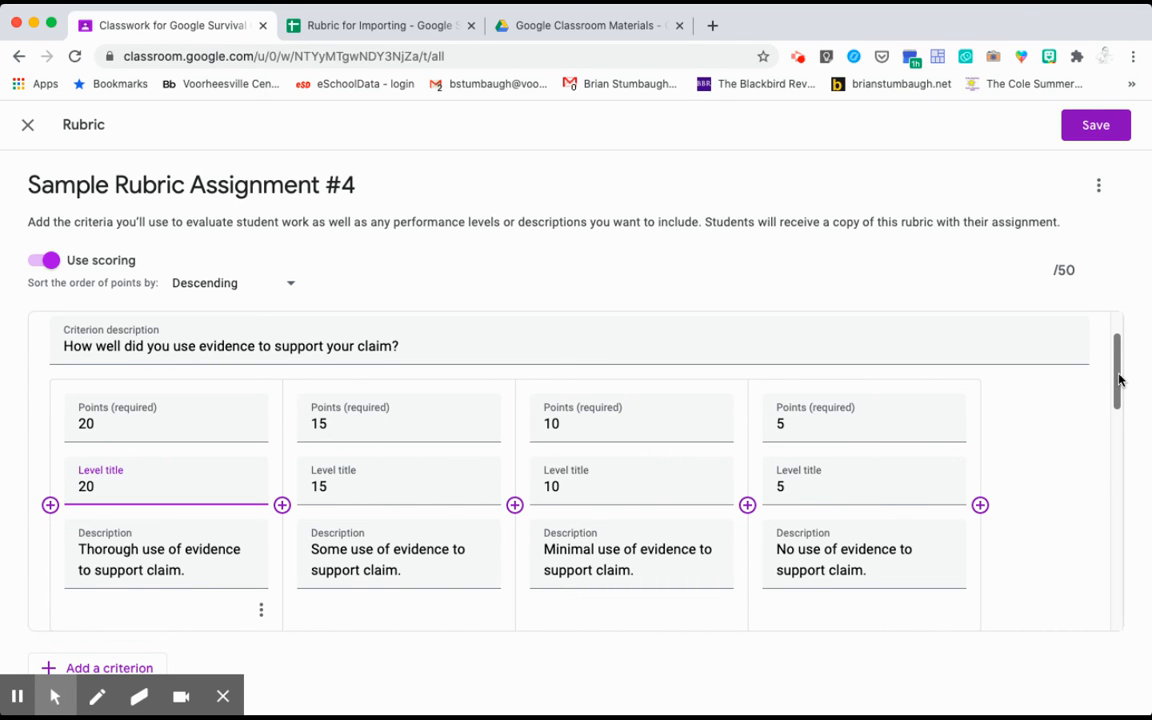
pyautogui.moveTo(1116, 373); pyautogui.dragTo(1112, 342)
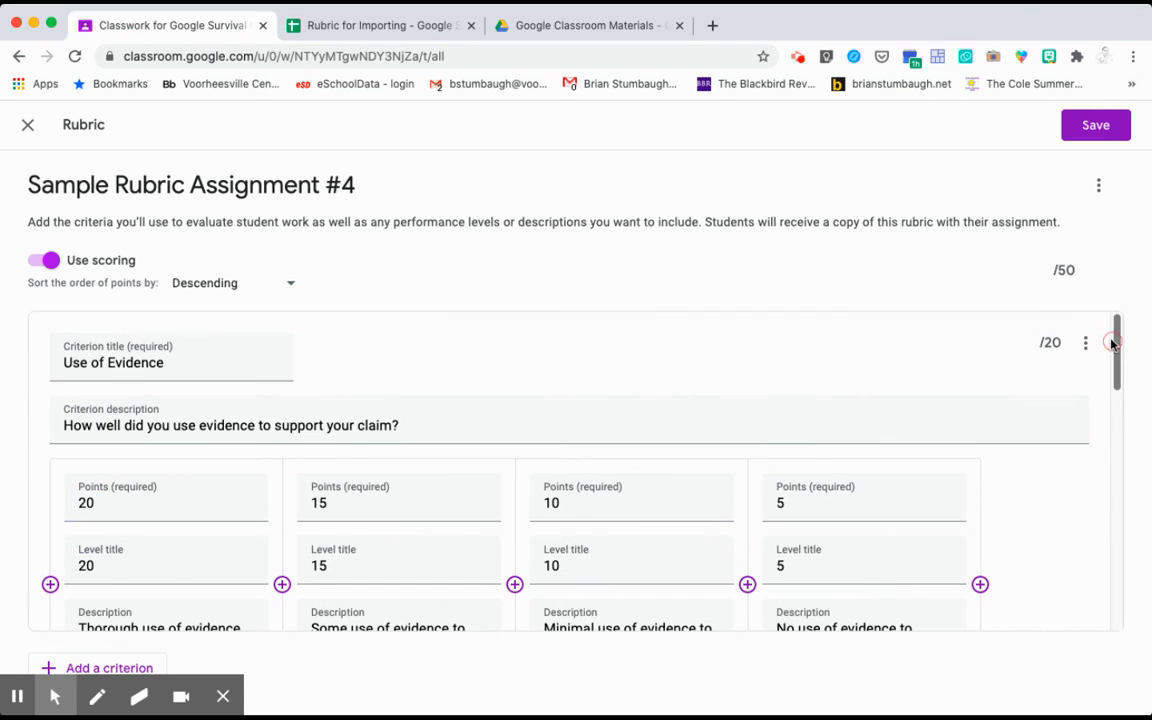
# Save the 50-point rubric and assign 'Sample Rubric Assignment #4' to the class
pyautogui.click(1093, 124)
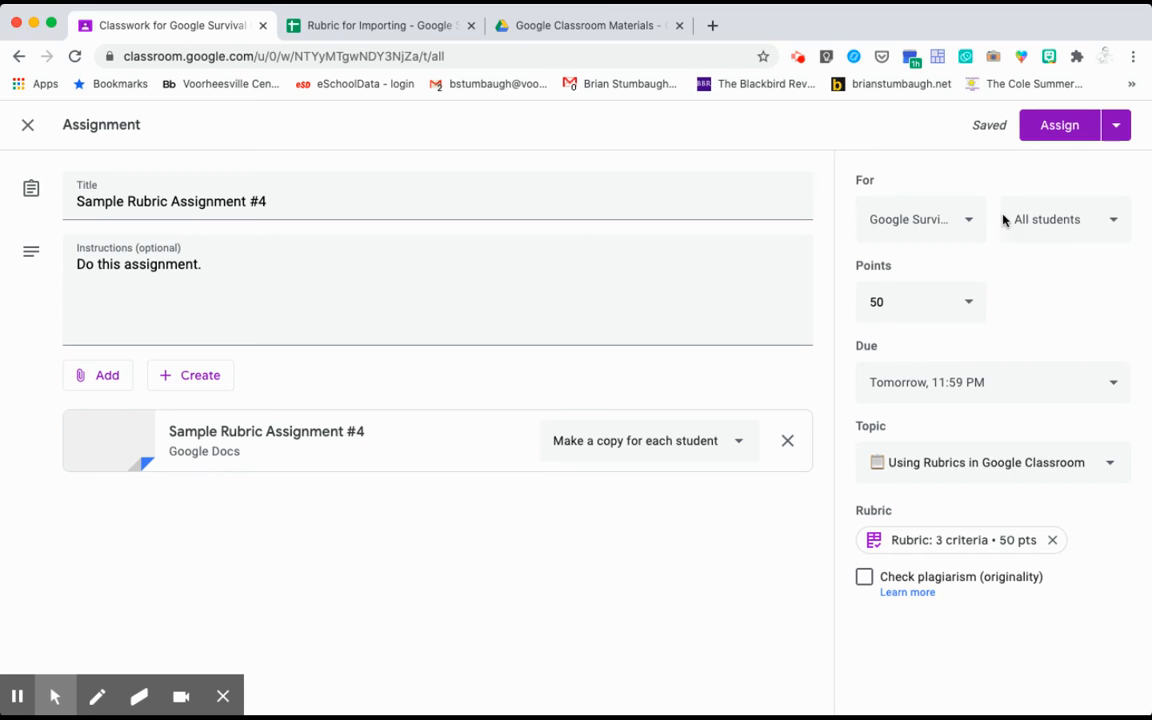
pyautogui.click(1061, 125)
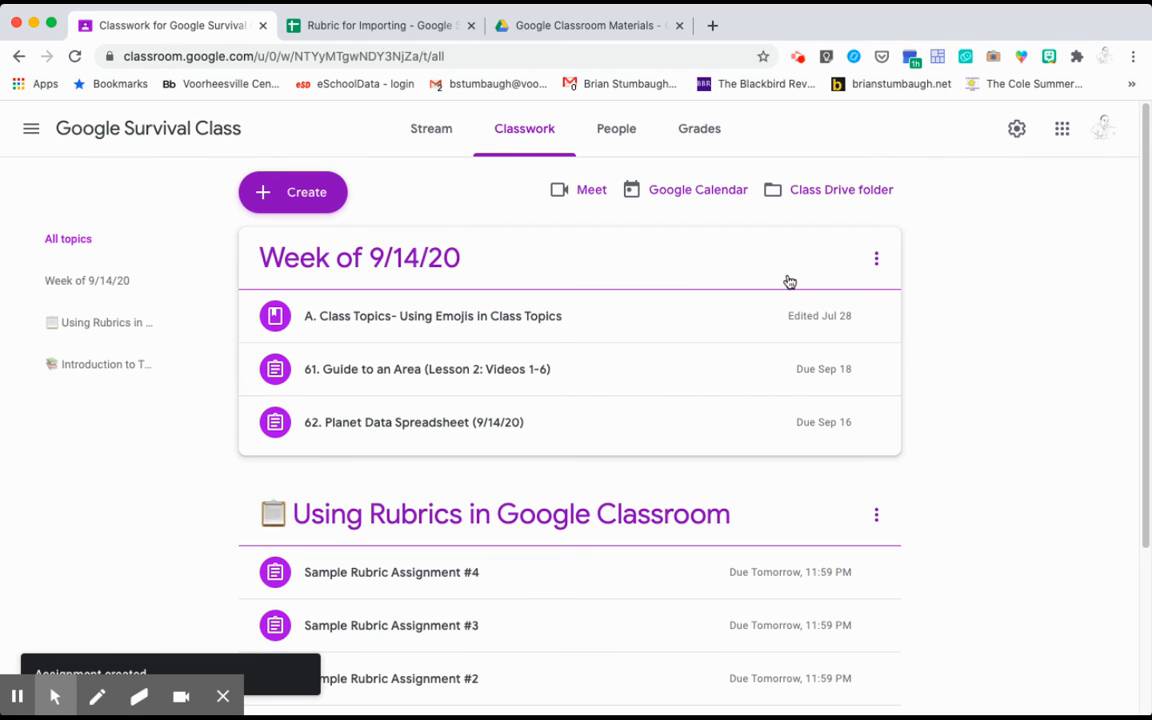
# Expand the posted assignment to confirm its rubric, then return to the Drive template preview
pyautogui.click(580, 574)
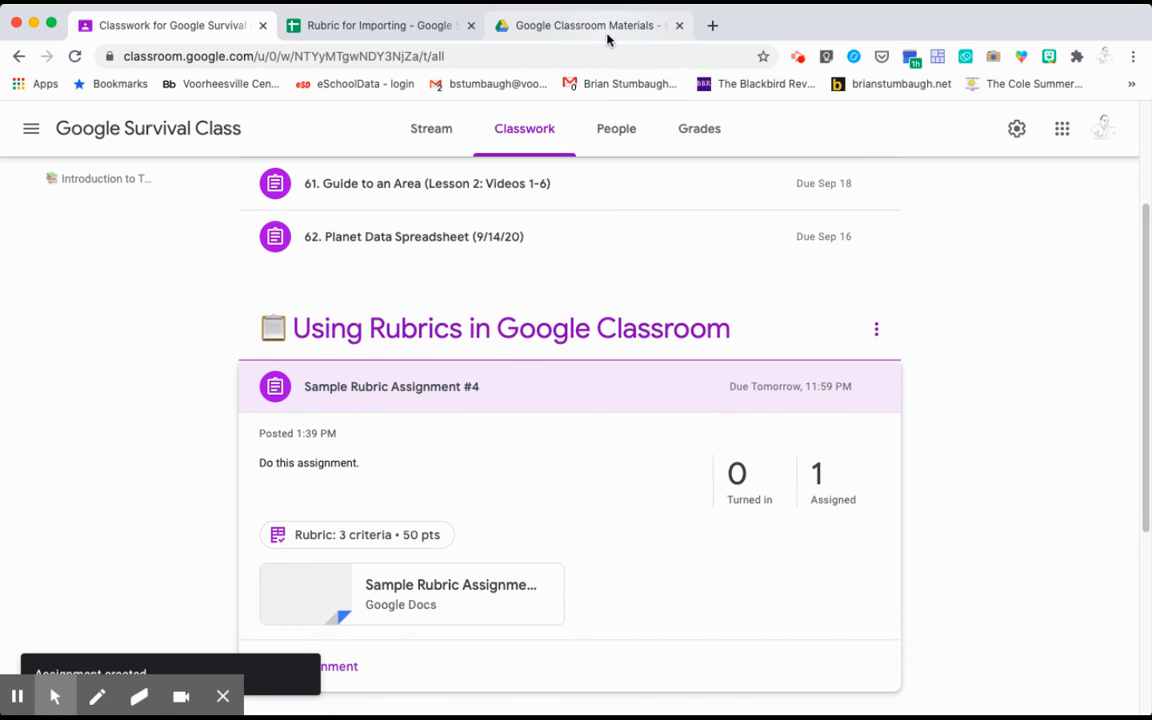
pyautogui.click(548, 24)
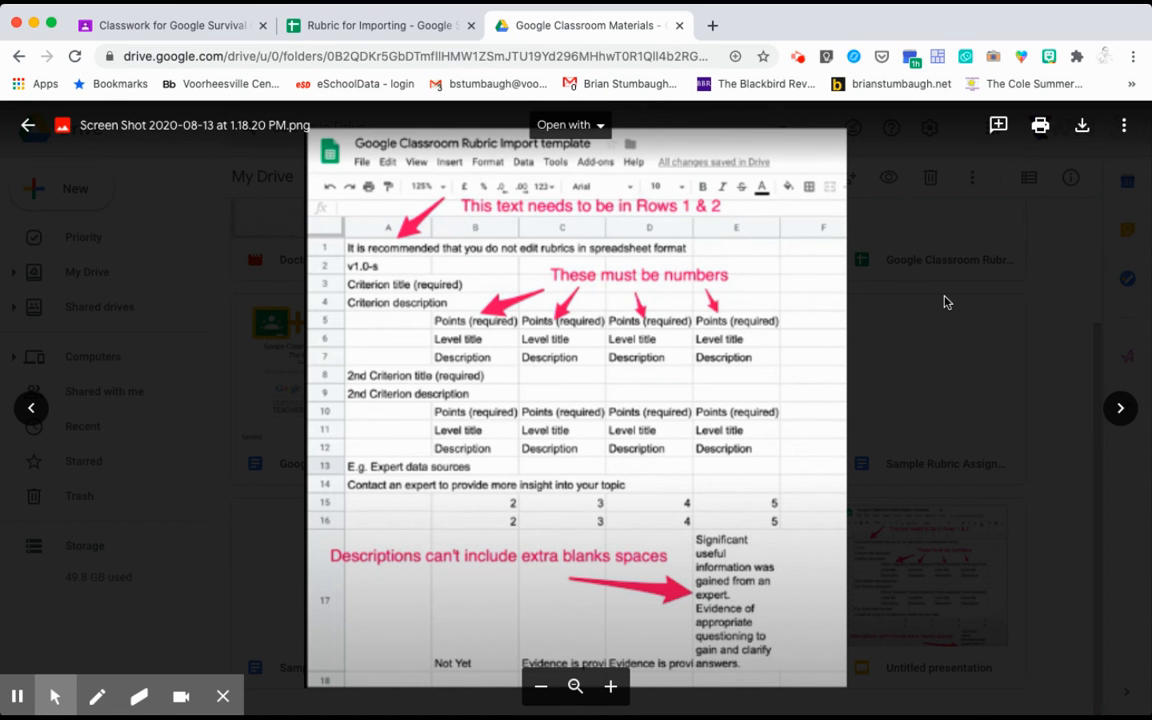